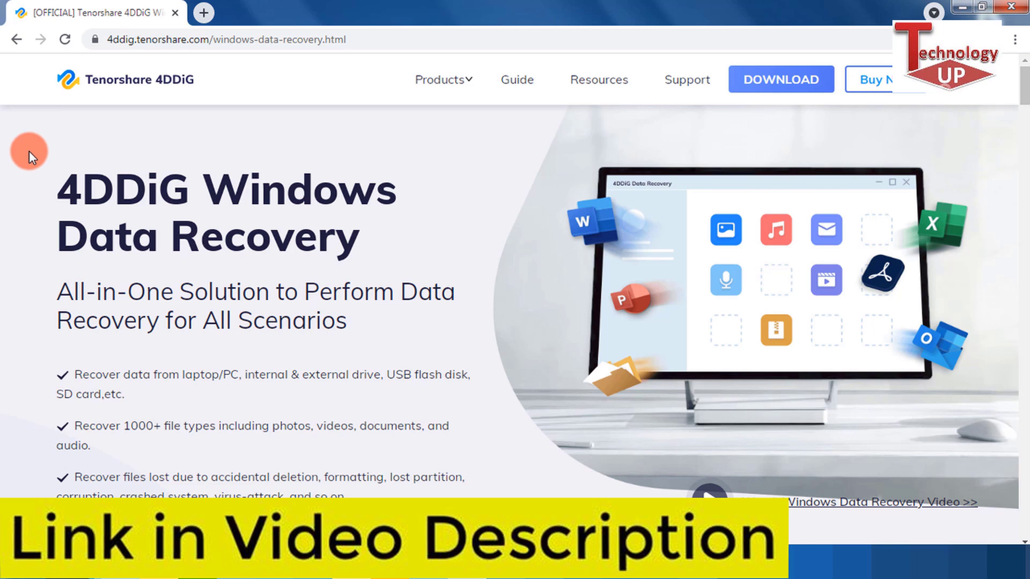
# Examine the 4DDiG Windows Data Recovery page's product introduction and the data loss scenarios it covers
pyautogui.moveTo(63, 193); pyautogui.dragTo(345, 184)
pyautogui.click(102, 240)
pyautogui.moveTo(102, 240); pyautogui.dragTo(417, 245)
pyautogui.click(417, 244)
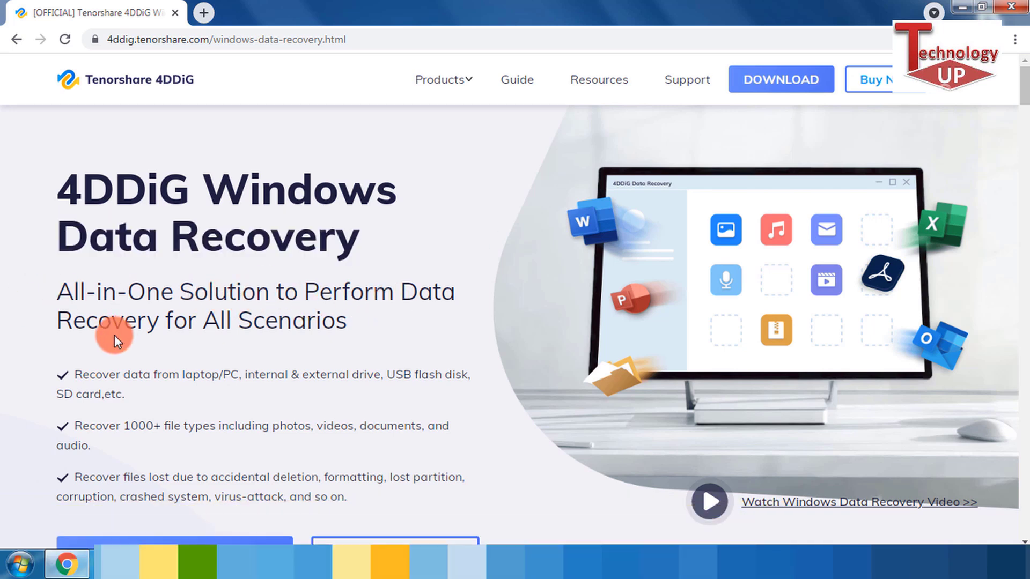
pyautogui.scroll(-3, 270, 335)
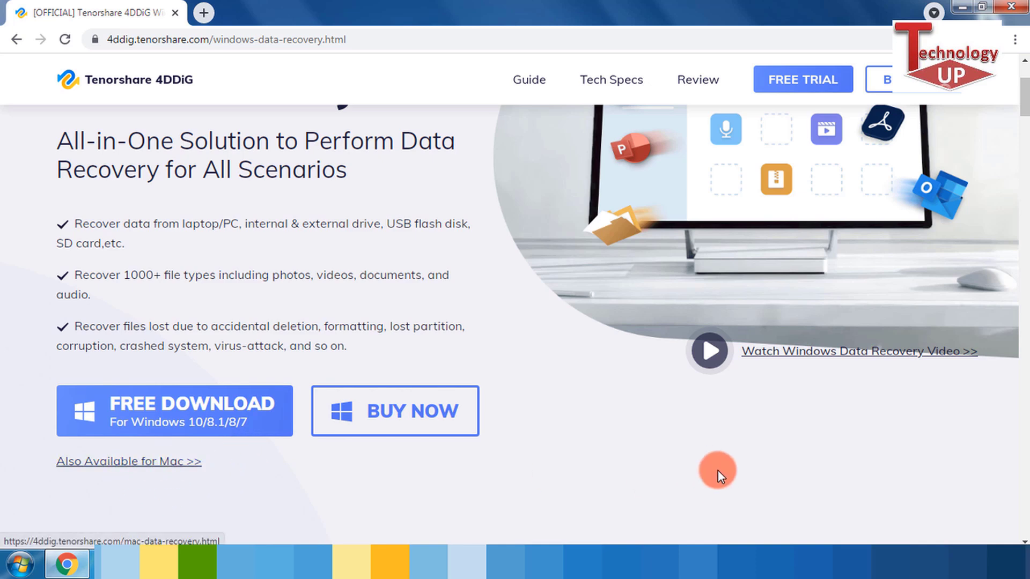
pyautogui.scroll(-3, 717, 459)
pyautogui.scroll(-3, 637, 403)
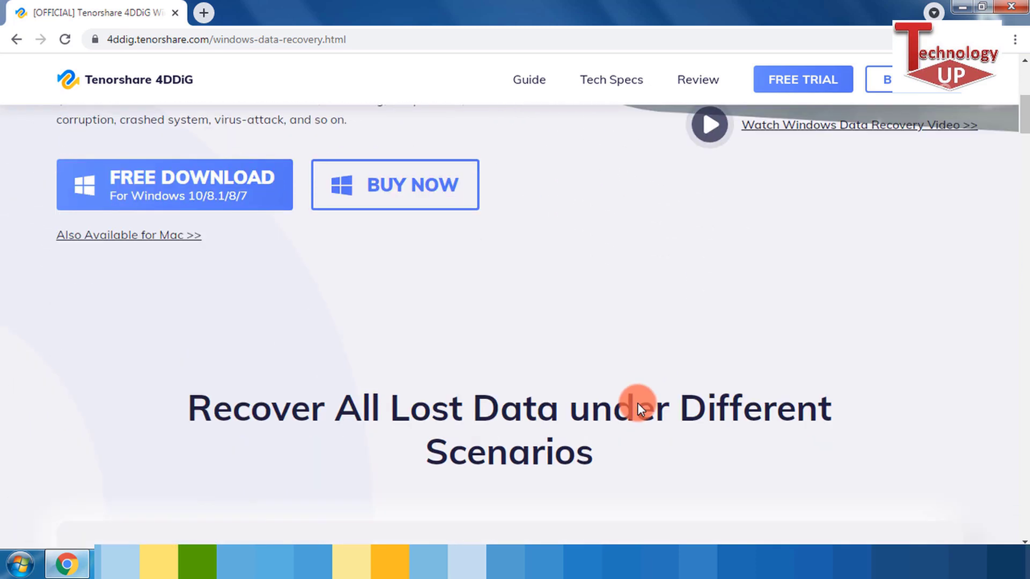
pyautogui.scroll(-2, 639, 404)
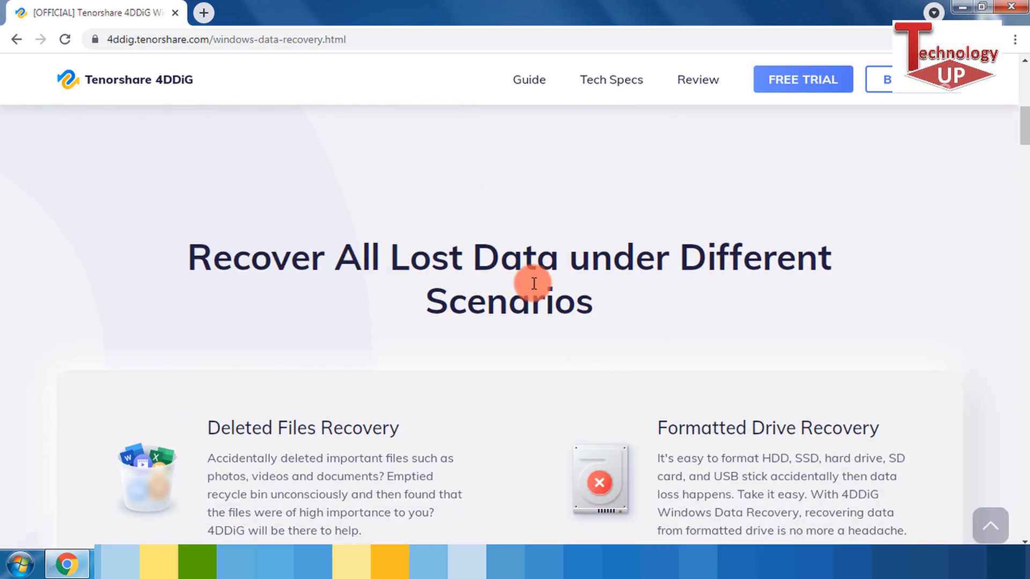
pyautogui.scroll(-2, 521, 317)
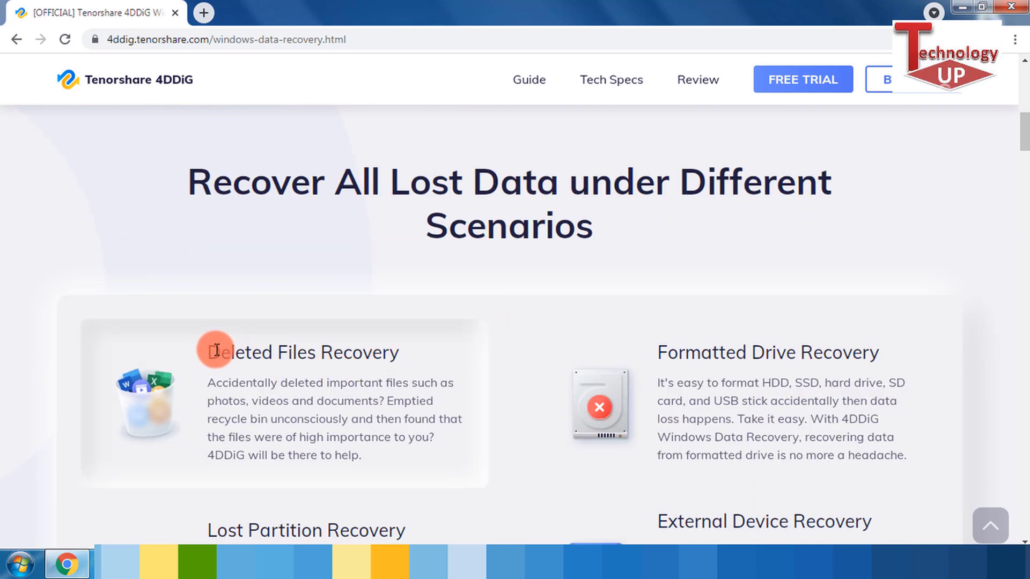
pyautogui.scroll(-2, 868, 356)
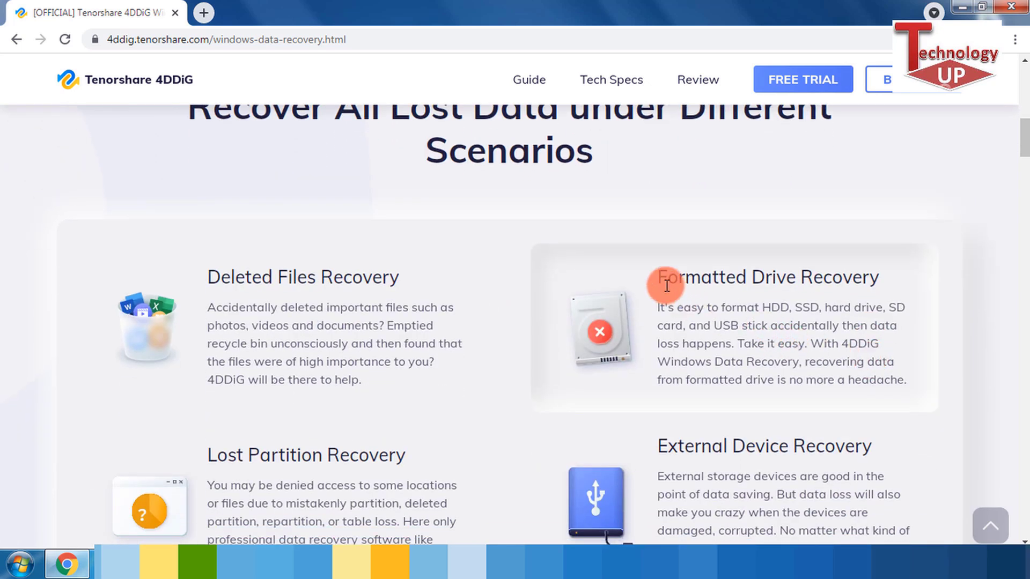
pyautogui.scroll(-2, 516, 358)
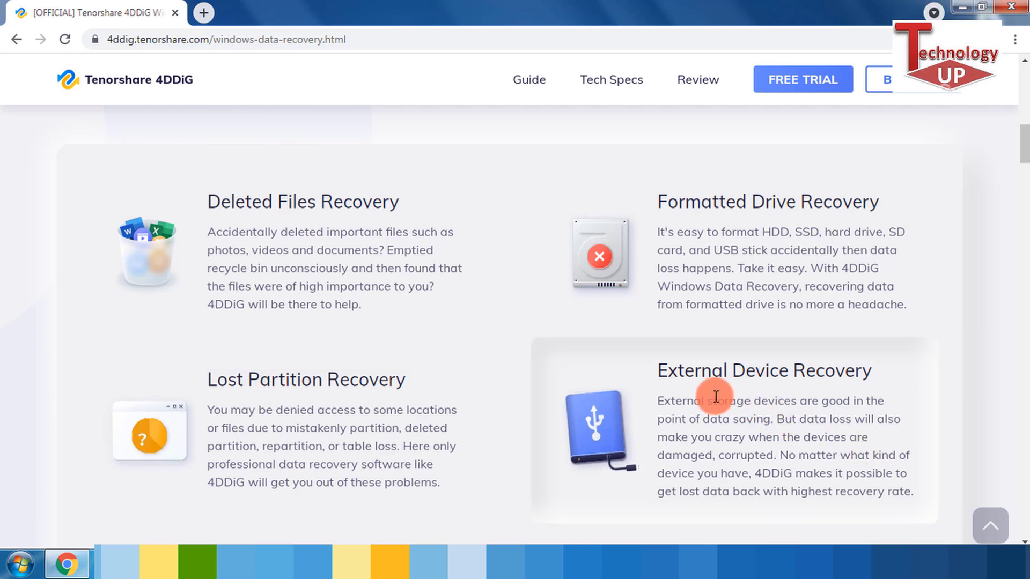
pyautogui.scroll(-3, 713, 399)
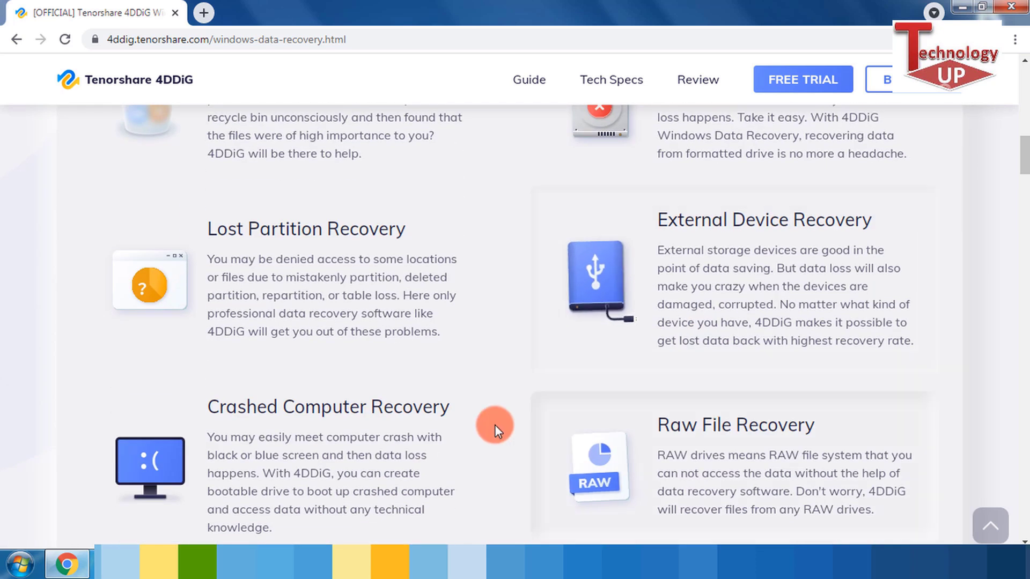
pyautogui.scroll(-1, 494, 423)
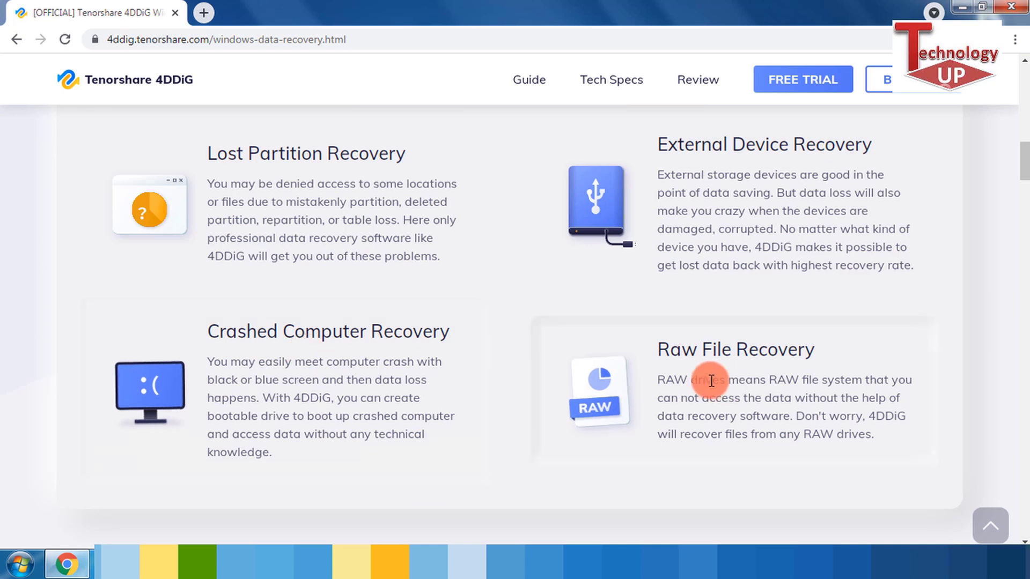
pyautogui.scroll(-1, 770, 394)
# Examine the supported file types, how the recovery works, and the technical specifications including supported storage devices
pyautogui.scroll(-15, 770, 394)
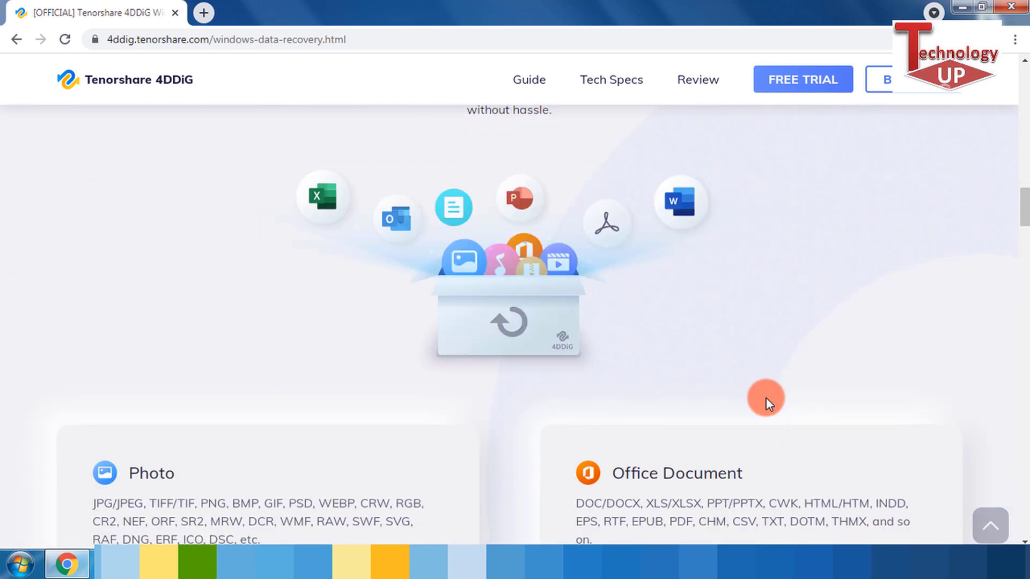
pyautogui.scroll(-2, 765, 400)
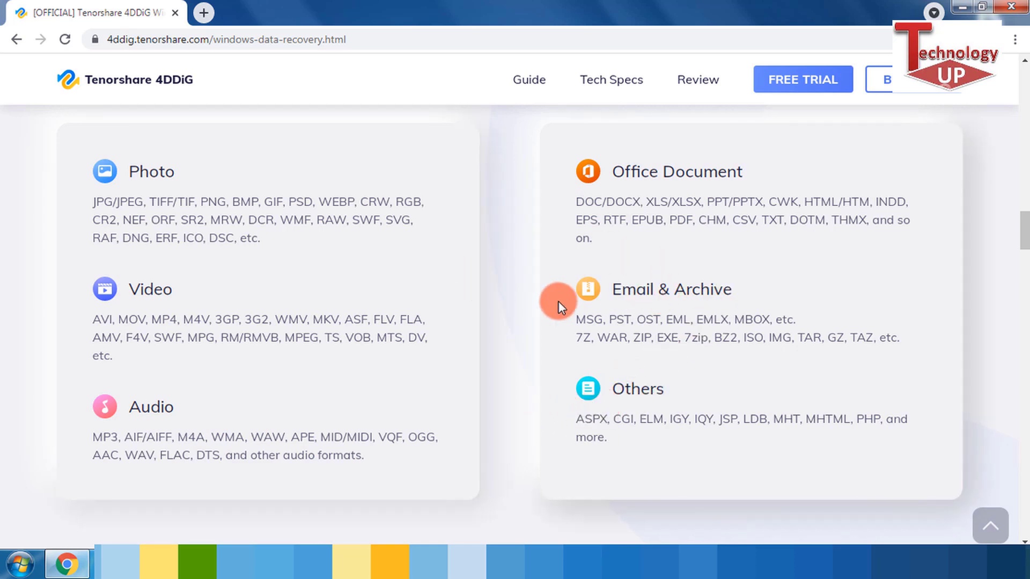
pyautogui.scroll(-8, 558, 303)
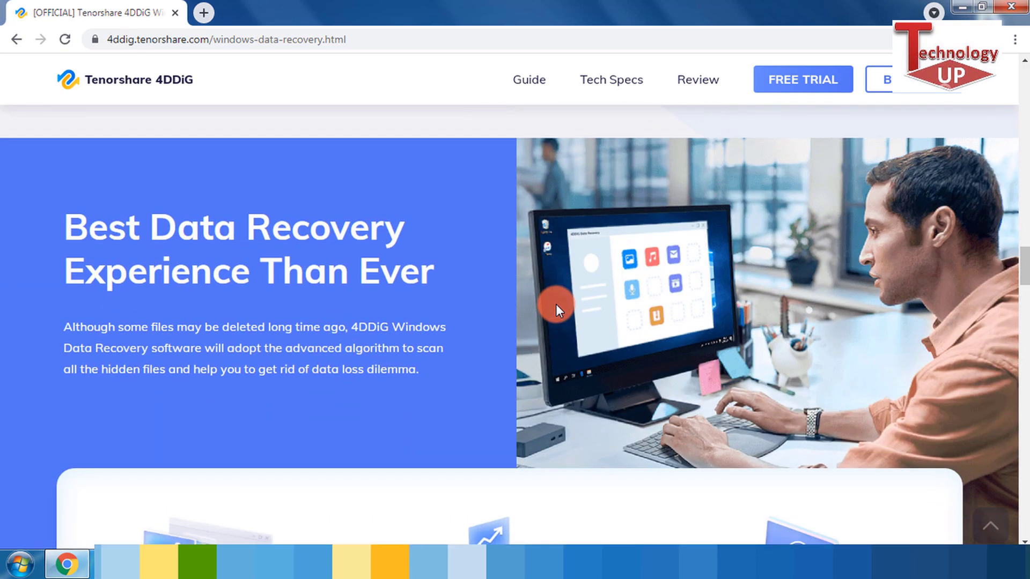
pyautogui.scroll(-12, 556, 304)
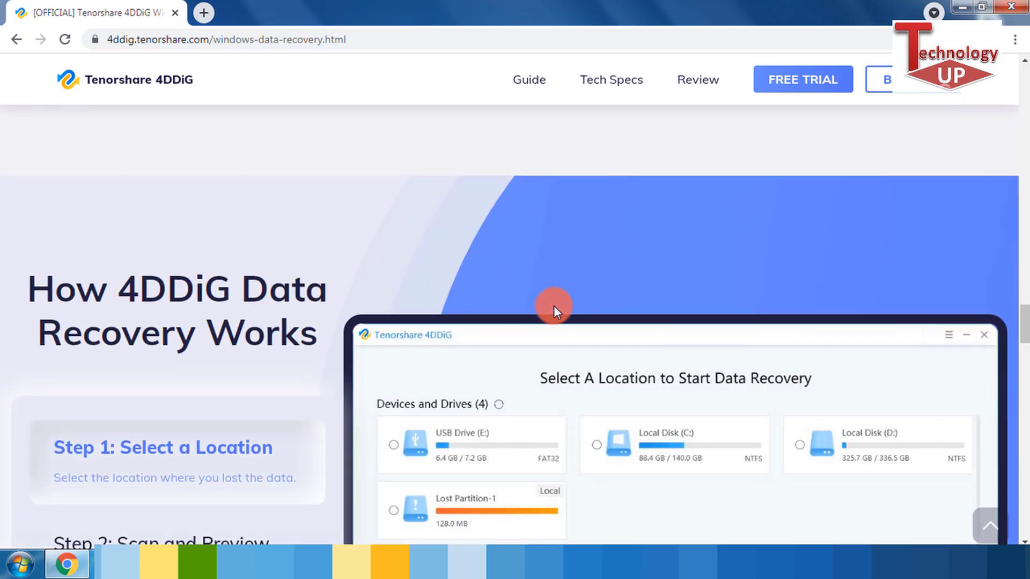
pyautogui.scroll(-12, 553, 306)
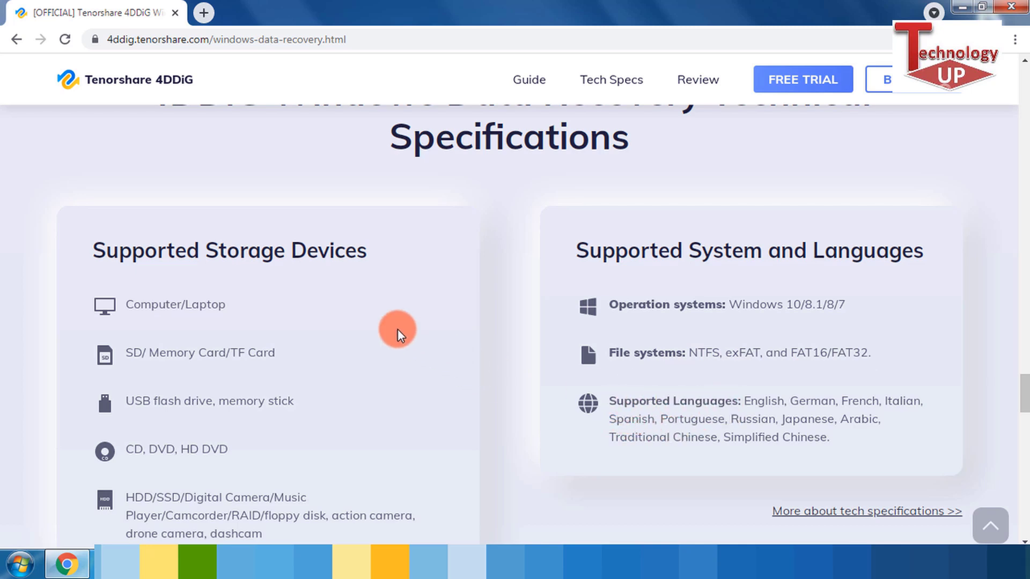
pyautogui.moveTo(93, 250); pyautogui.dragTo(344, 250)
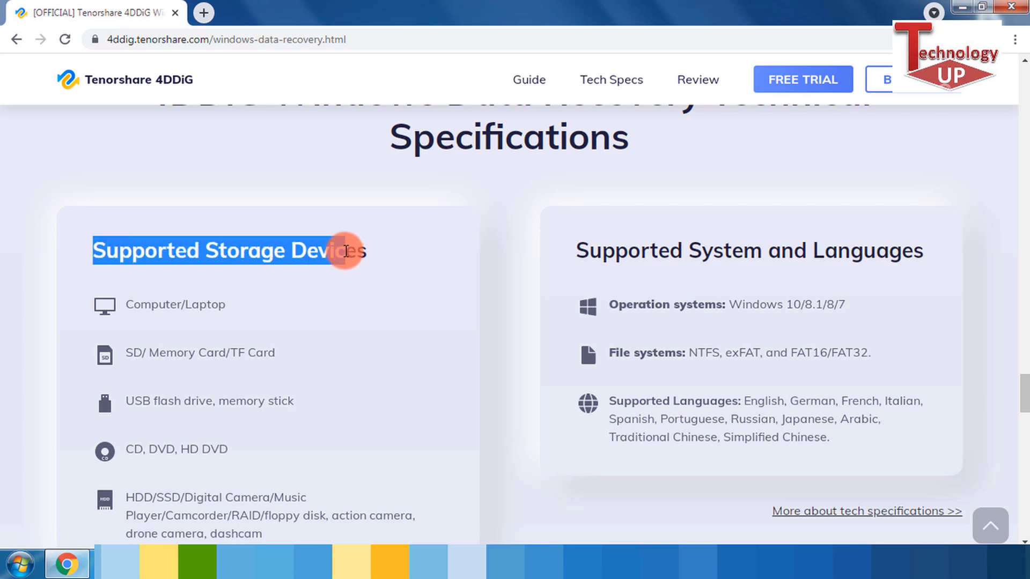
pyautogui.scroll(-1, 361, 287)
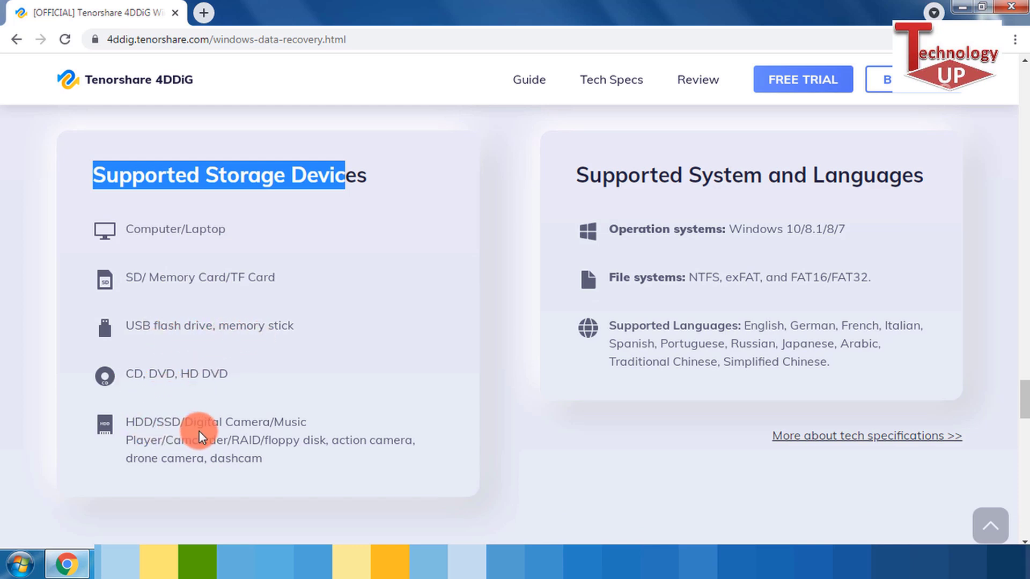
pyautogui.click(267, 424)
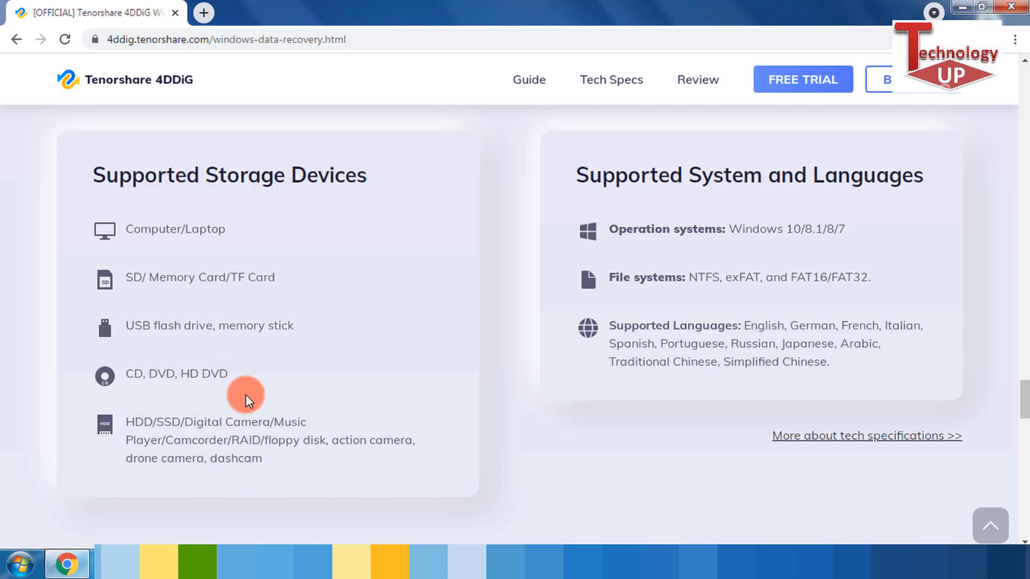
# Download the free Windows version of Tenorshare 4DDiG from the product page
pyautogui.scroll(20, 246, 394)
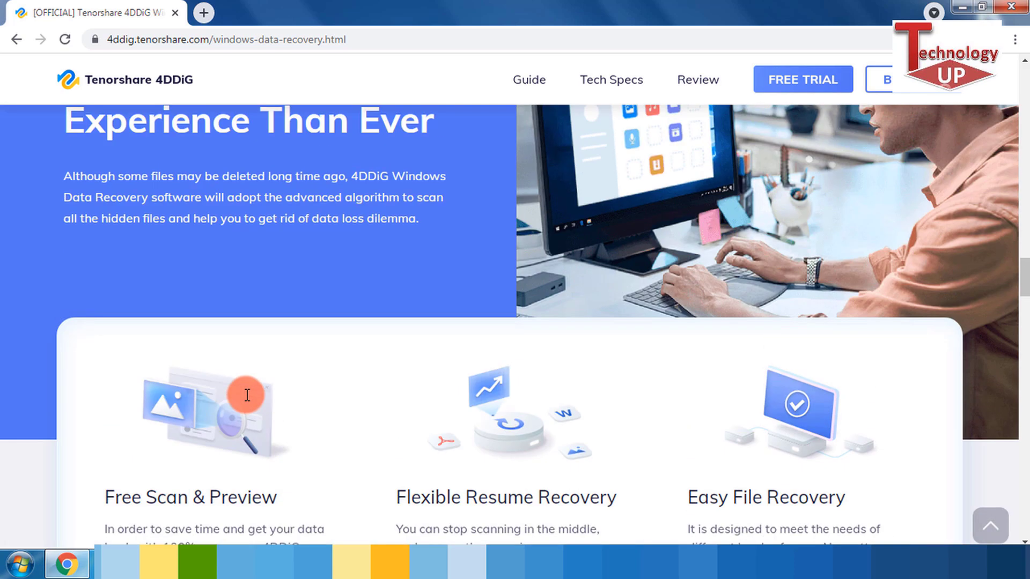
pyautogui.scroll(15, 246, 395)
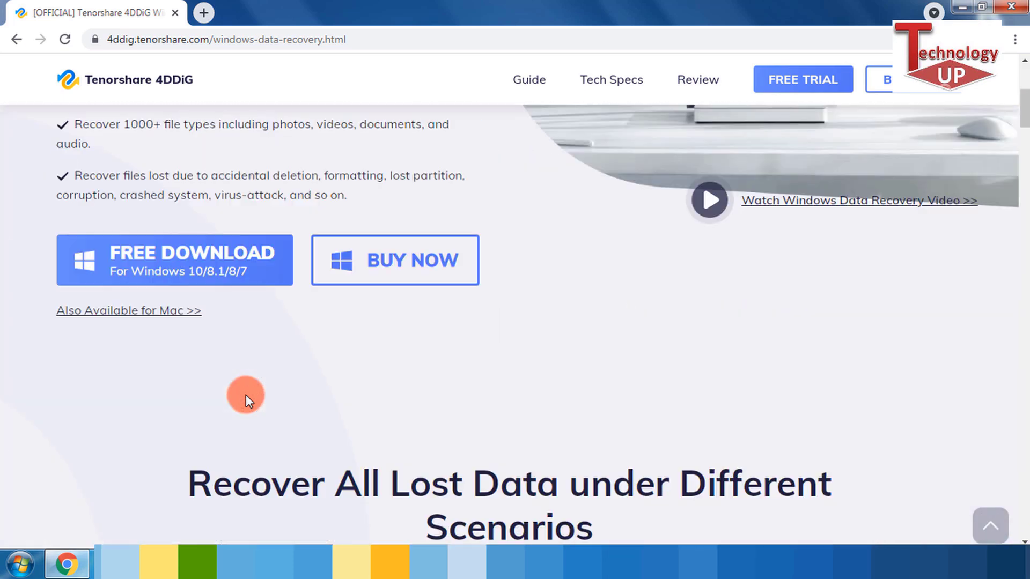
pyautogui.scroll(1, 246, 395)
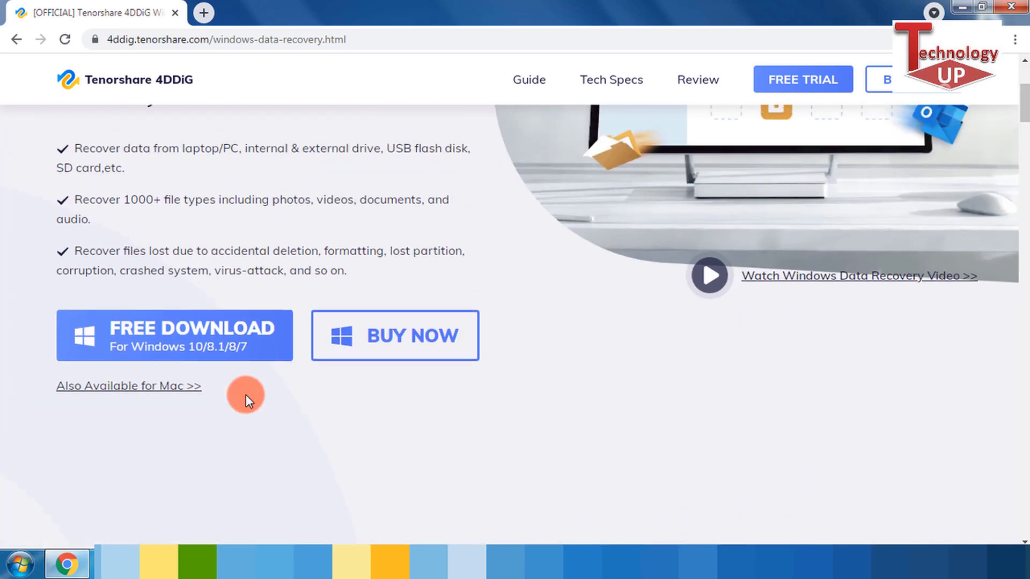
pyautogui.click(194, 342)
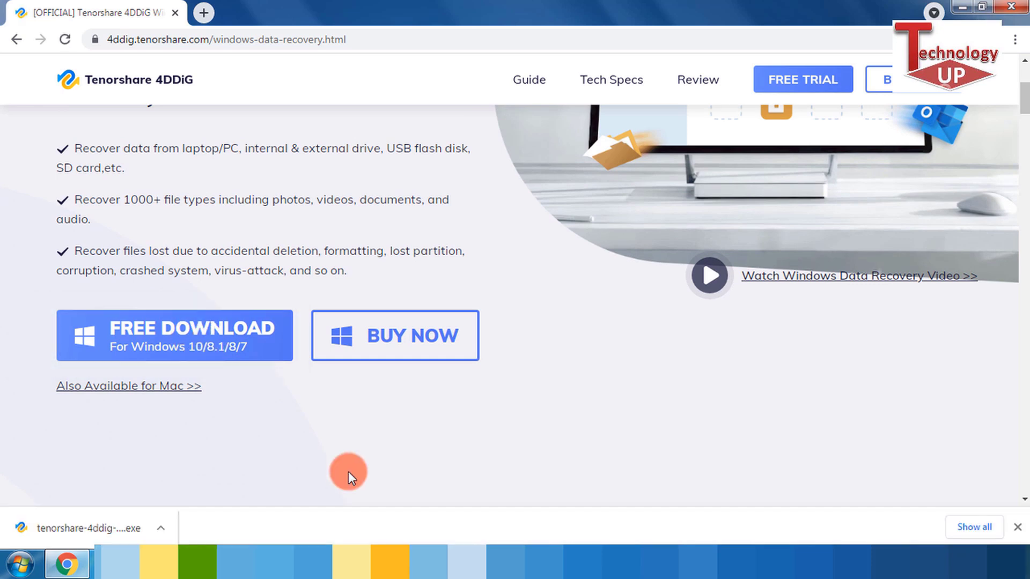
# Run the downloaded 4DDiG installer, minimize the browser and install the program with the default settings
pyautogui.click(85, 533)
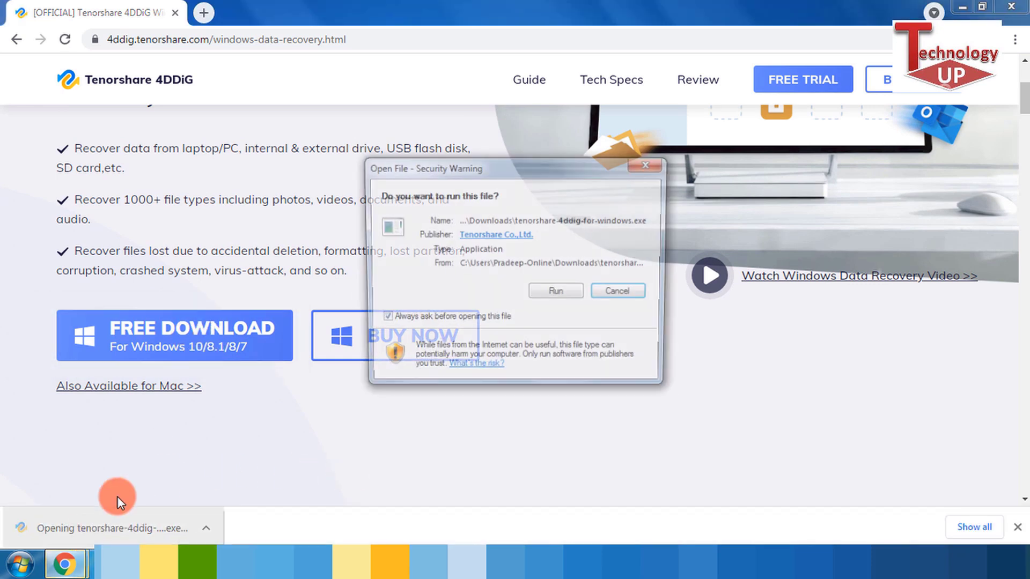
pyautogui.click(560, 294)
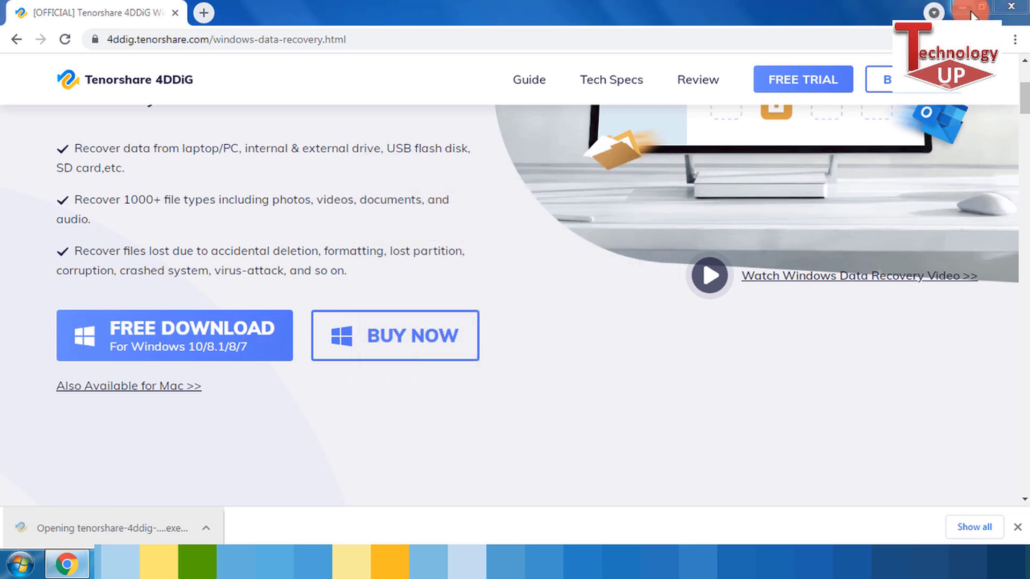
pyautogui.click(965, 10)
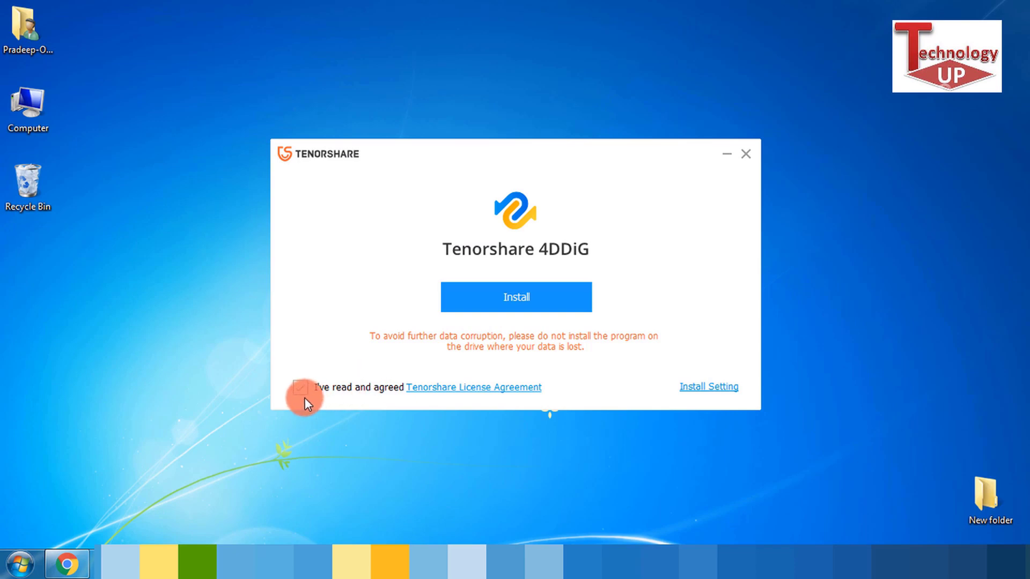
pyautogui.click(540, 303)
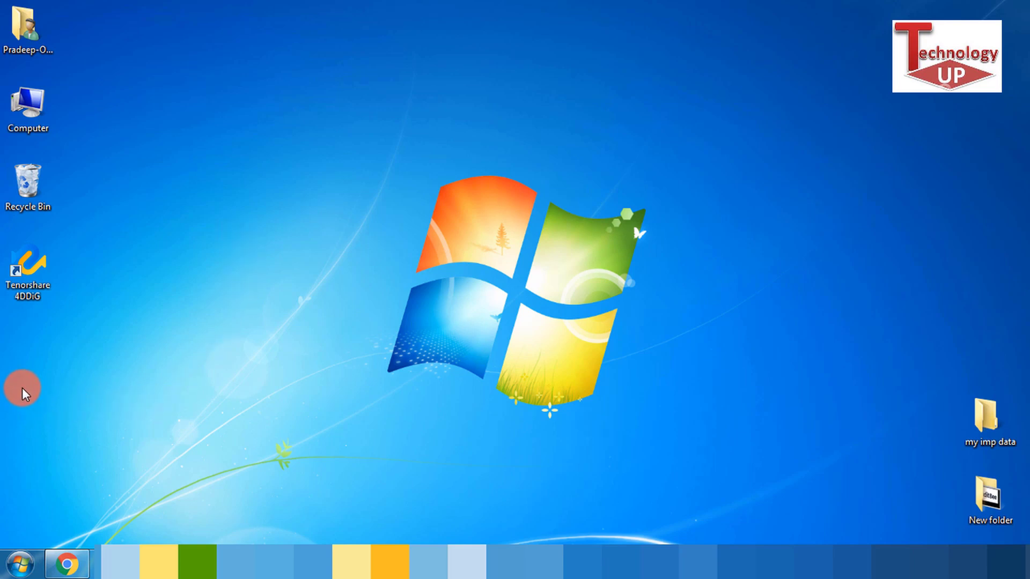
# Launch Tenorshare 4DDiG and scan the "my imp data" folder in the user's Desktop folder on Local Disk (C:)
pyautogui.doubleClick(37, 294)
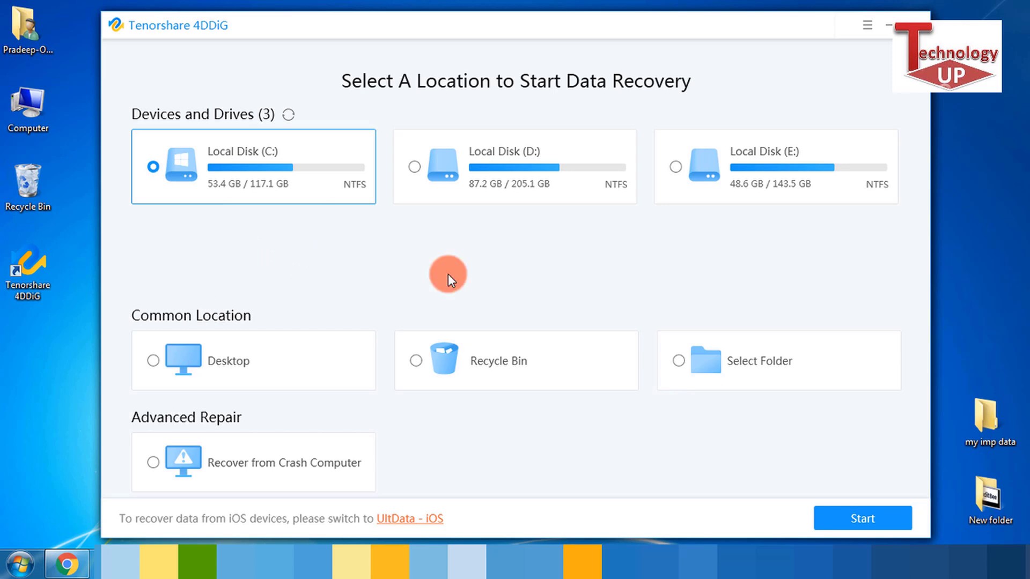
pyautogui.click(741, 364)
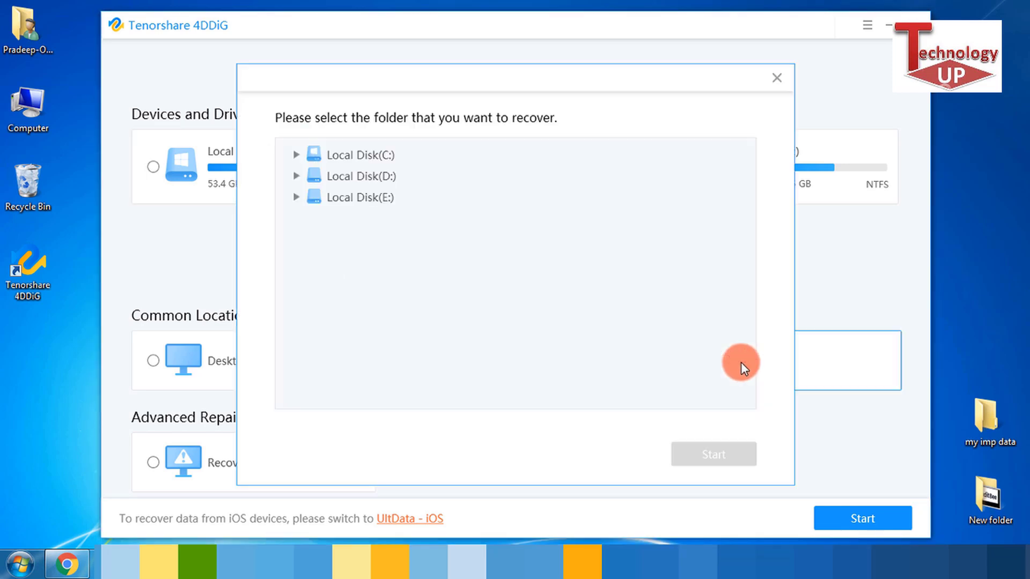
pyautogui.click(295, 155)
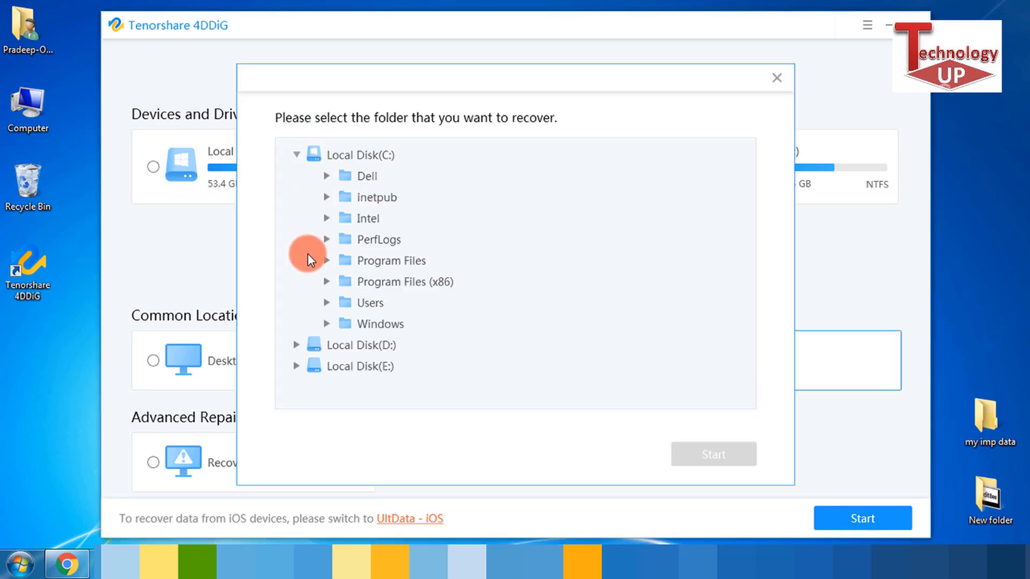
pyautogui.click(326, 303)
pyautogui.click(356, 324)
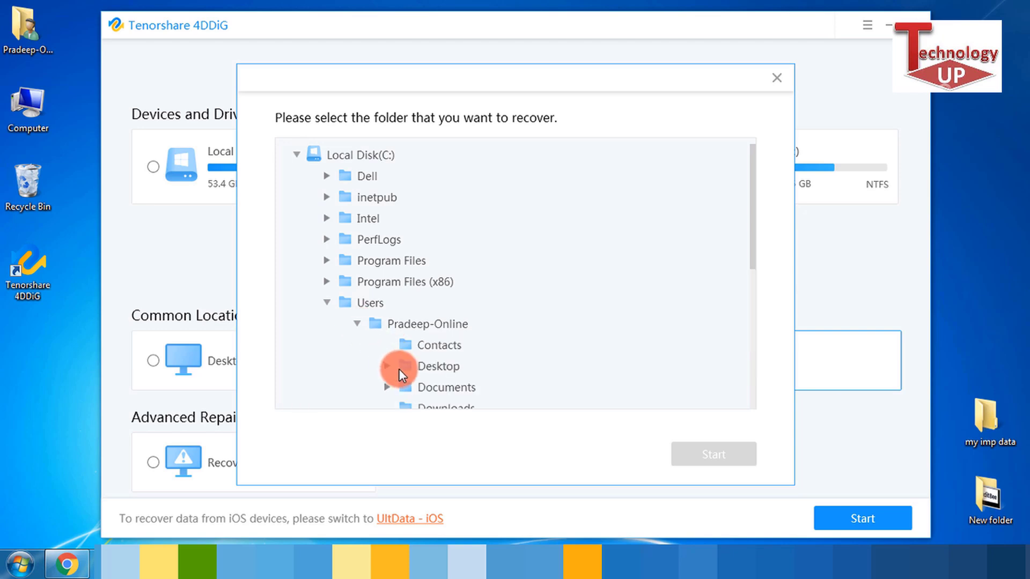
pyautogui.click(383, 366)
pyautogui.scroll(-1, 622, 308)
pyautogui.click(500, 325)
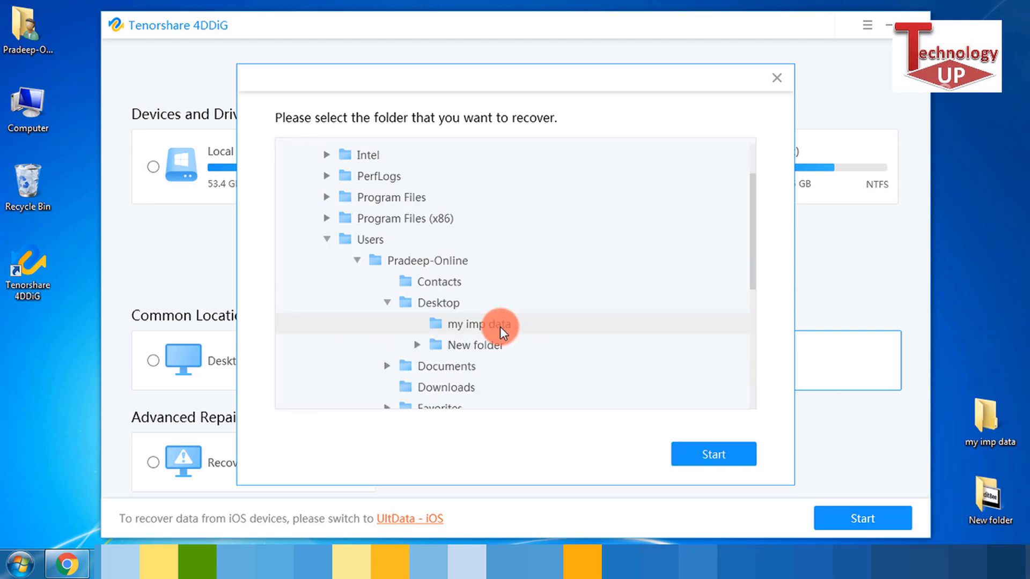
pyautogui.click(698, 462)
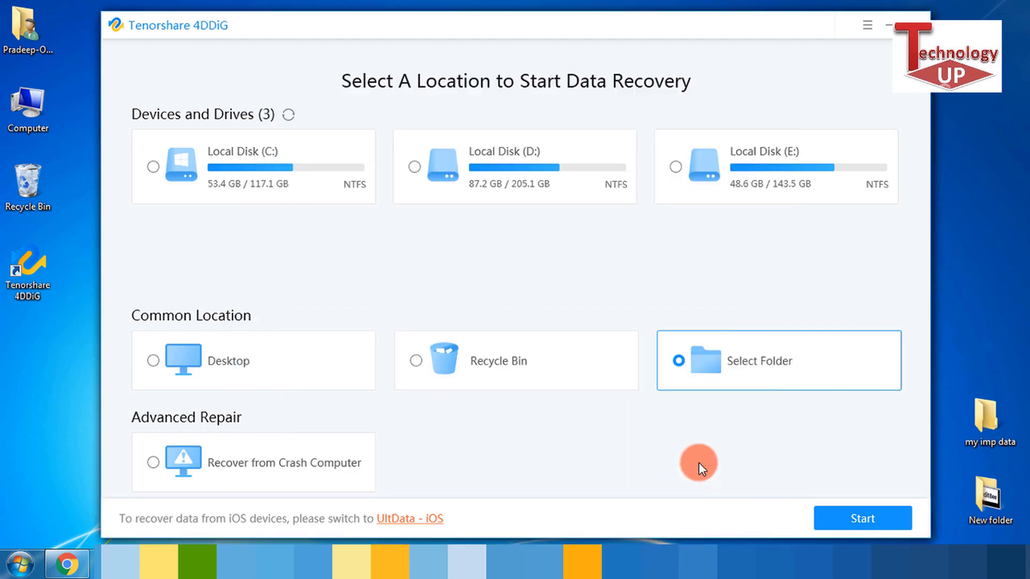
pyautogui.click(864, 518)
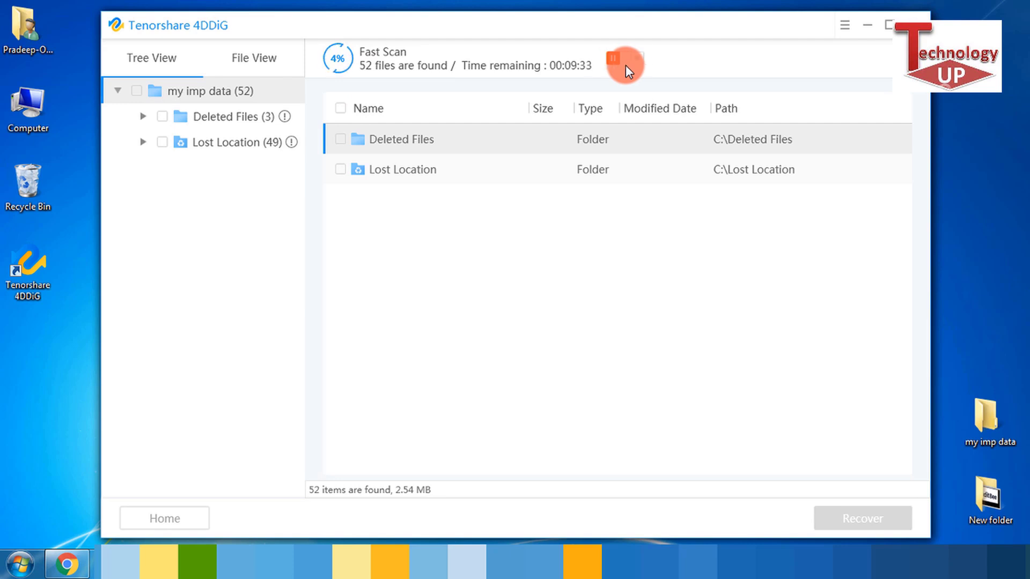
# Expand Deleted Files in the scan results' tree down to the Desktop's "my imp data" folder and select all its files for recovery
pyautogui.click(271, 59)
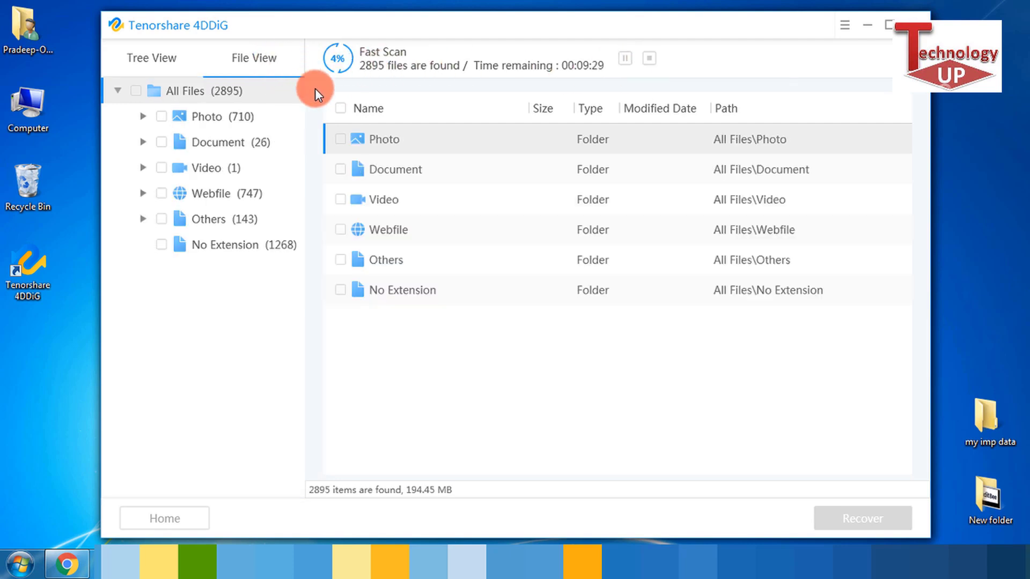
pyautogui.click(163, 58)
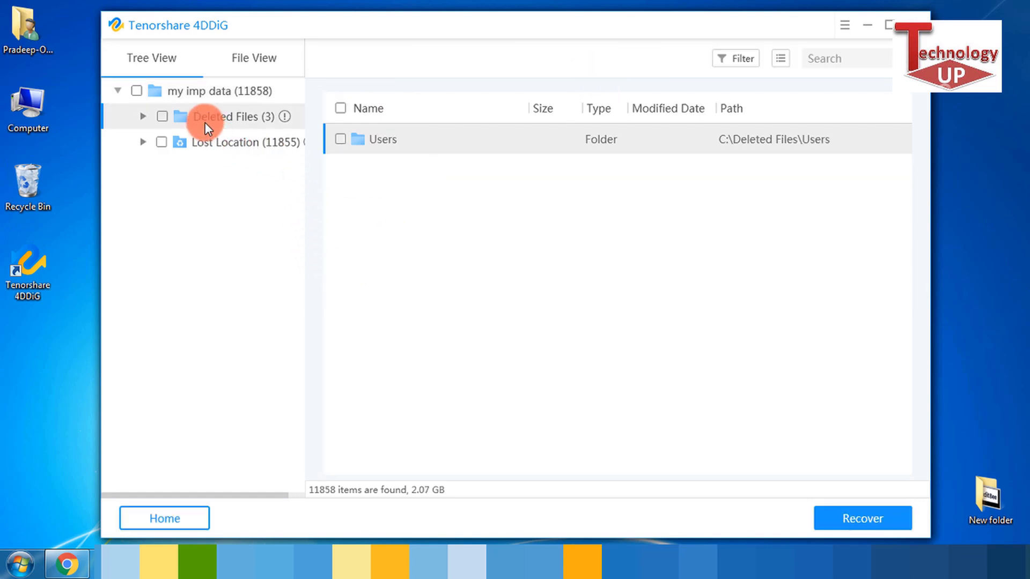
pyautogui.click(143, 117)
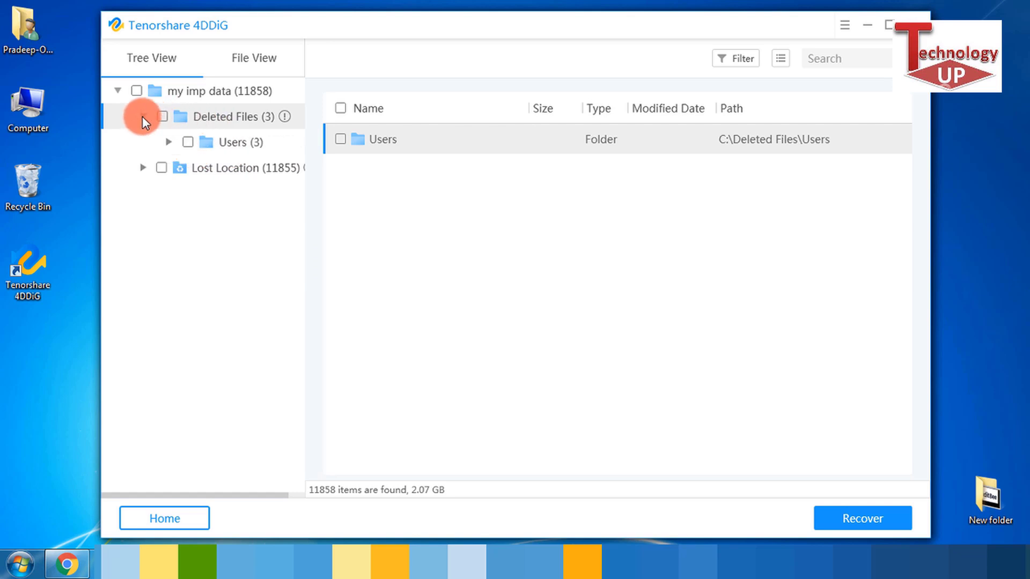
pyautogui.click(170, 148)
pyautogui.click(199, 169)
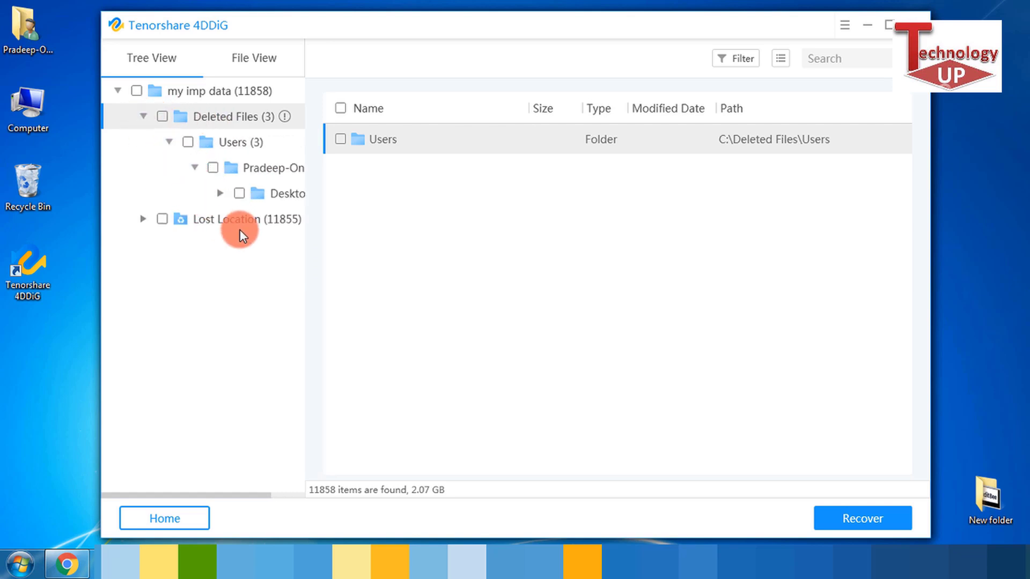
pyautogui.click(221, 194)
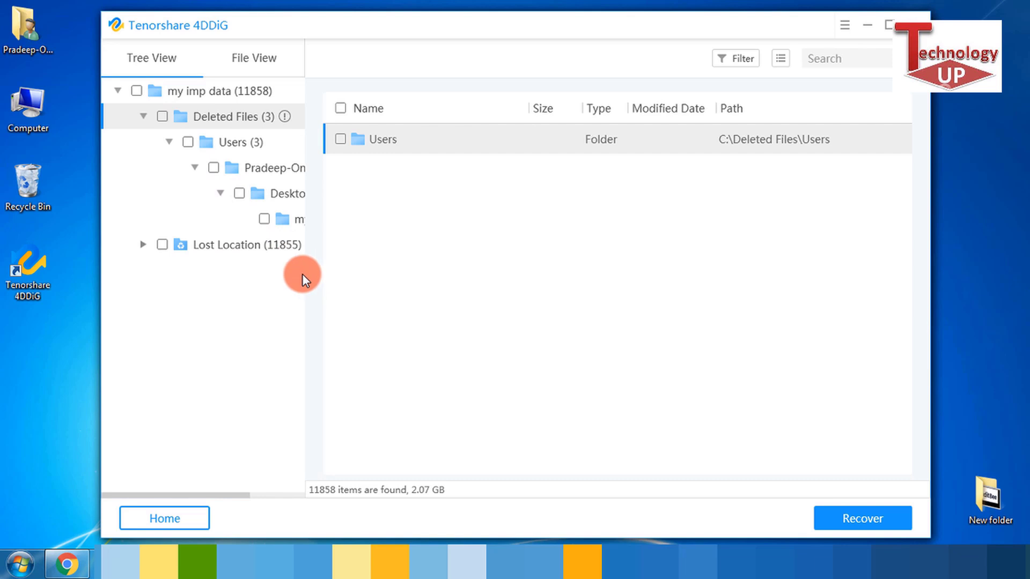
pyautogui.moveTo(305, 278); pyautogui.dragTo(412, 276)
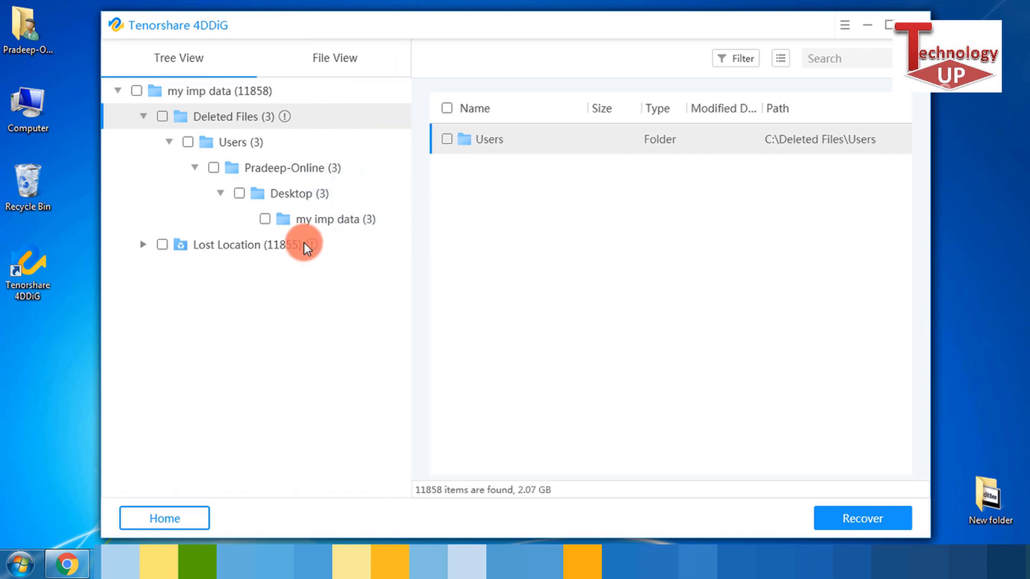
pyautogui.click(265, 218)
pyautogui.click(327, 218)
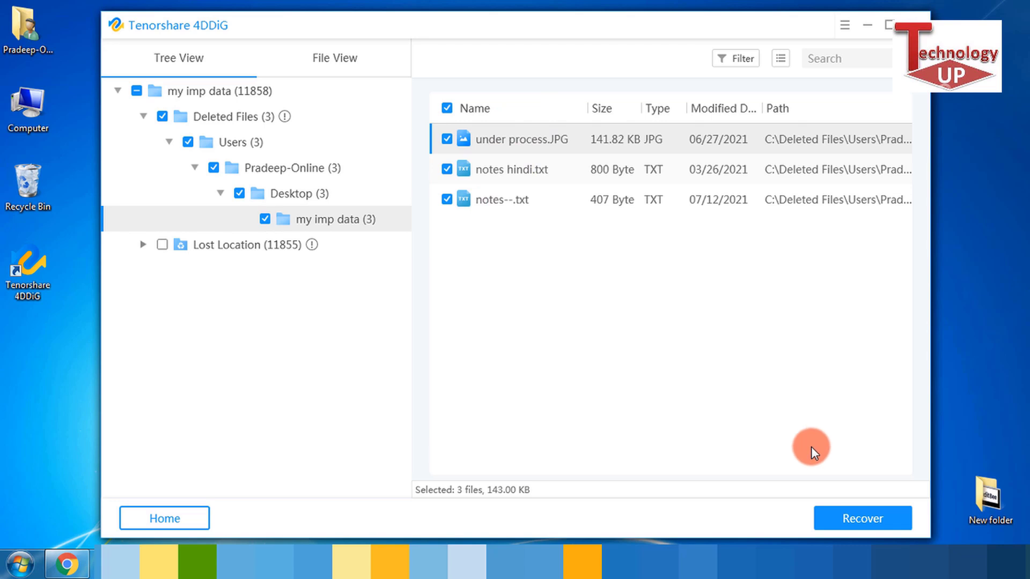
# Recover the selected files to Local Disk (C:), accepting the save path on the lost partition
pyautogui.click(860, 520)
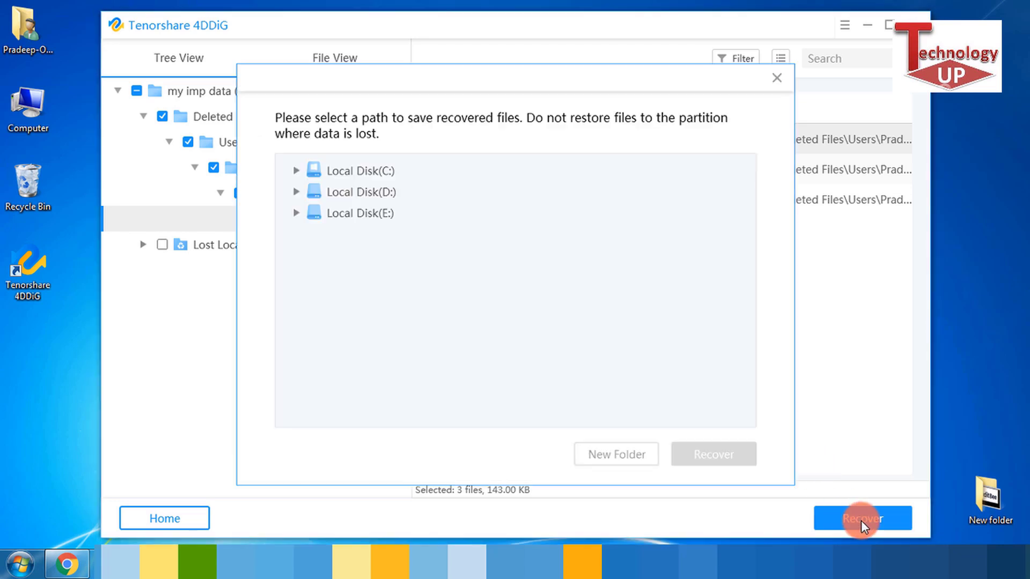
pyautogui.click(298, 171)
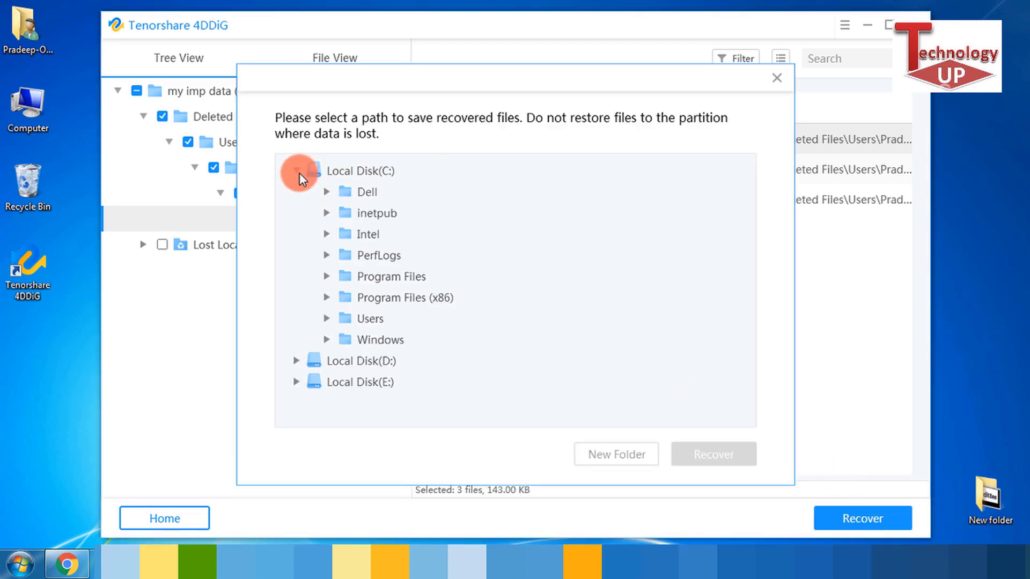
pyautogui.click(302, 173)
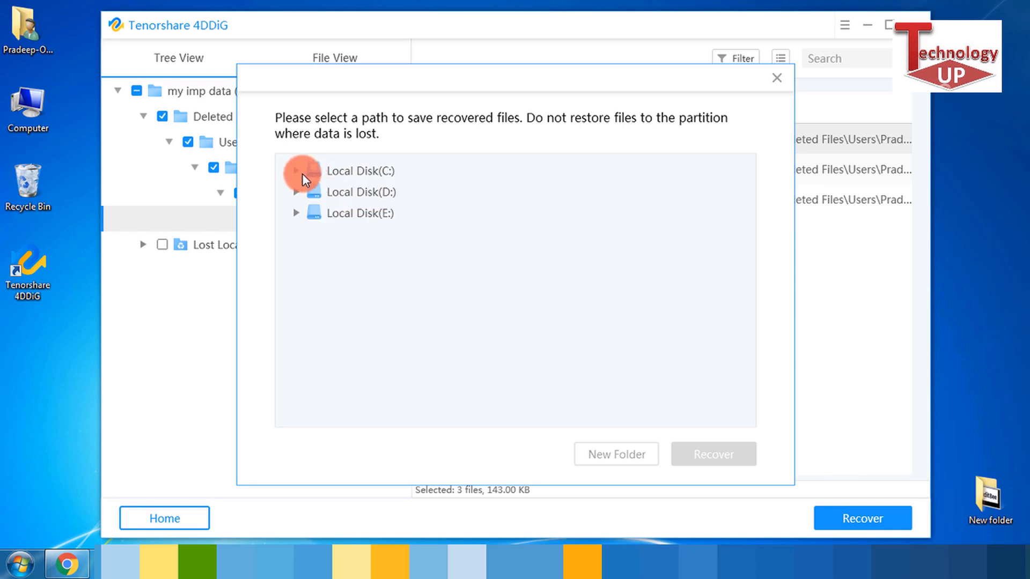
pyautogui.click(304, 172)
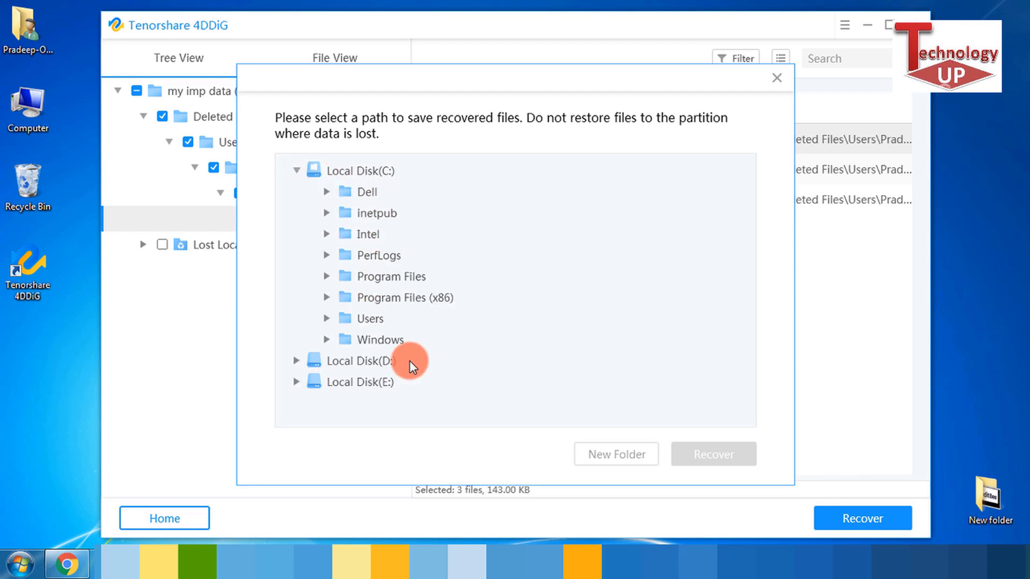
pyautogui.click(354, 171)
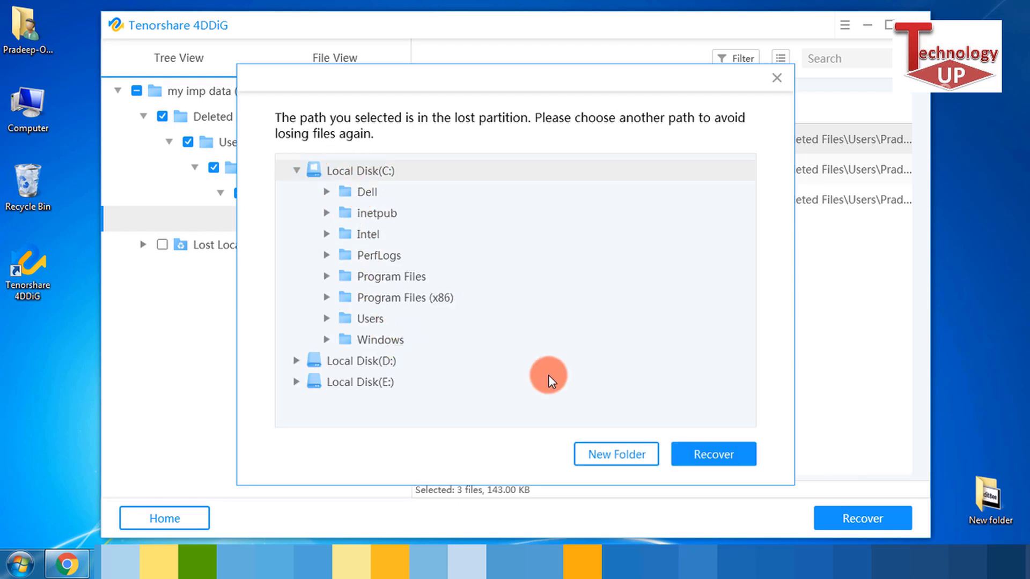
pyautogui.click(602, 451)
pyautogui.click(715, 458)
pyautogui.click(635, 327)
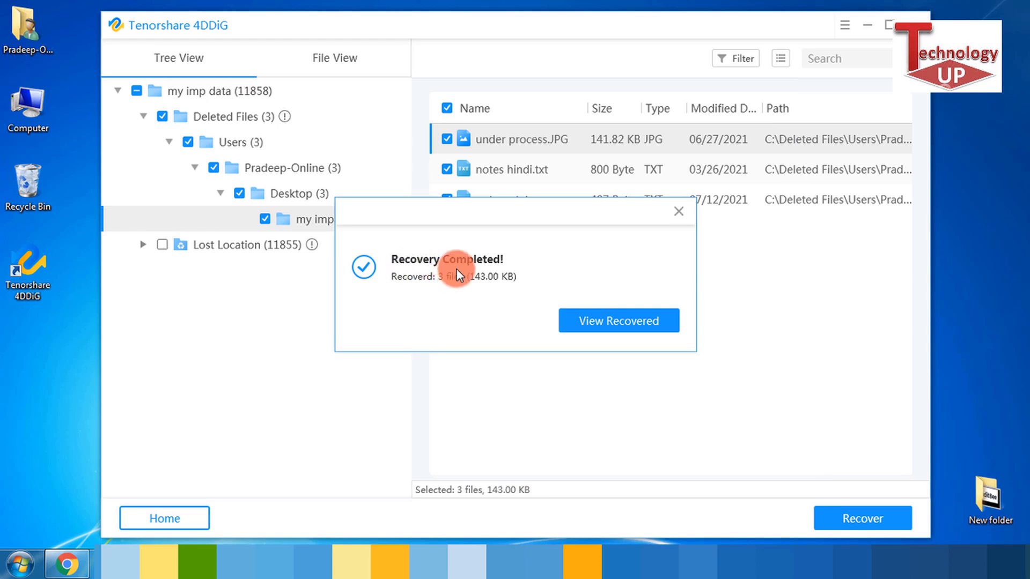
# View the recovered items and browse down through the nested folders of the recovery location to the restored files
pyautogui.click(612, 322)
pyautogui.doubleClick(192, 103)
pyautogui.doubleClick(194, 101)
pyautogui.doubleClick(194, 101)
pyautogui.doubleClick(195, 101)
pyautogui.doubleClick(194, 102)
pyautogui.doubleClick(194, 101)
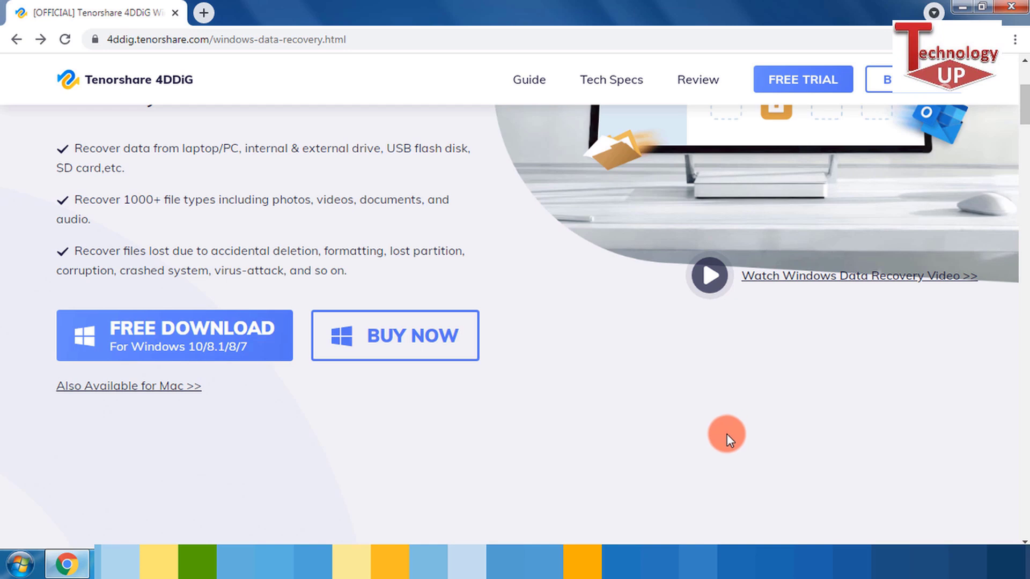
# In Chrome, open the 4DDiG Windows purchase page and examine the license plans, prices, payment methods and sales FAQ
pyautogui.click(412, 351)
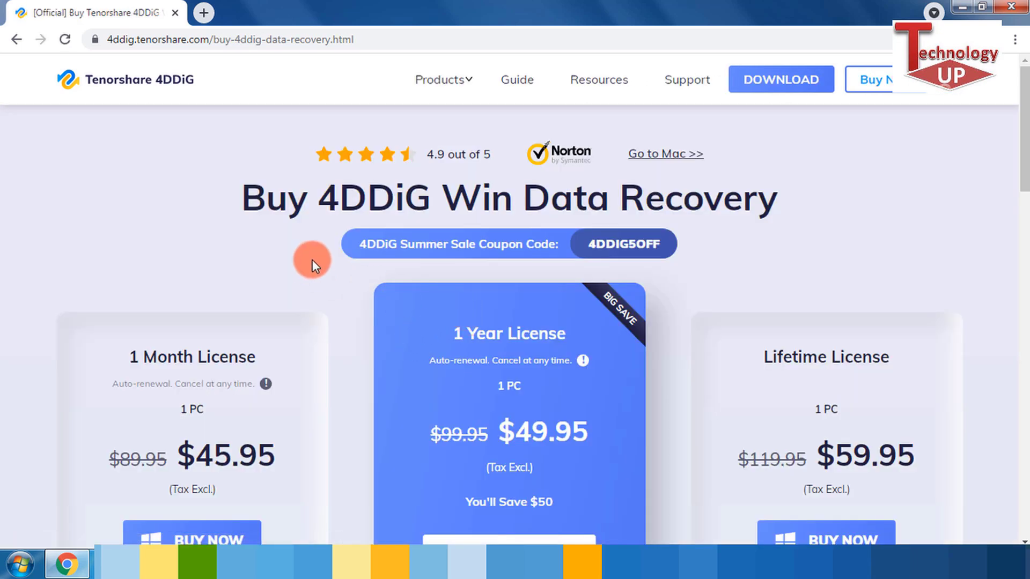
pyautogui.scroll(-1, 309, 314)
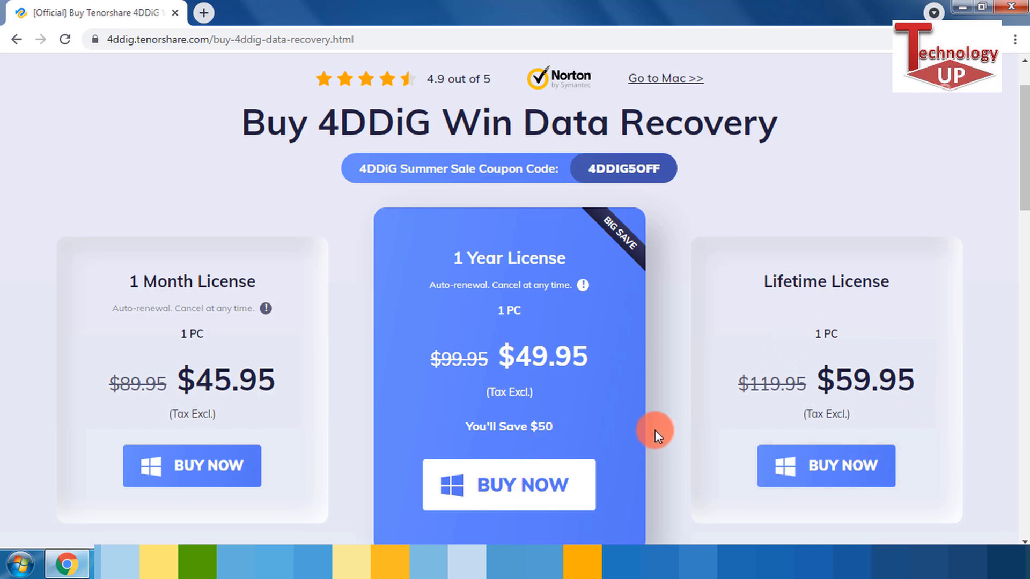
pyautogui.scroll(-4, 657, 423)
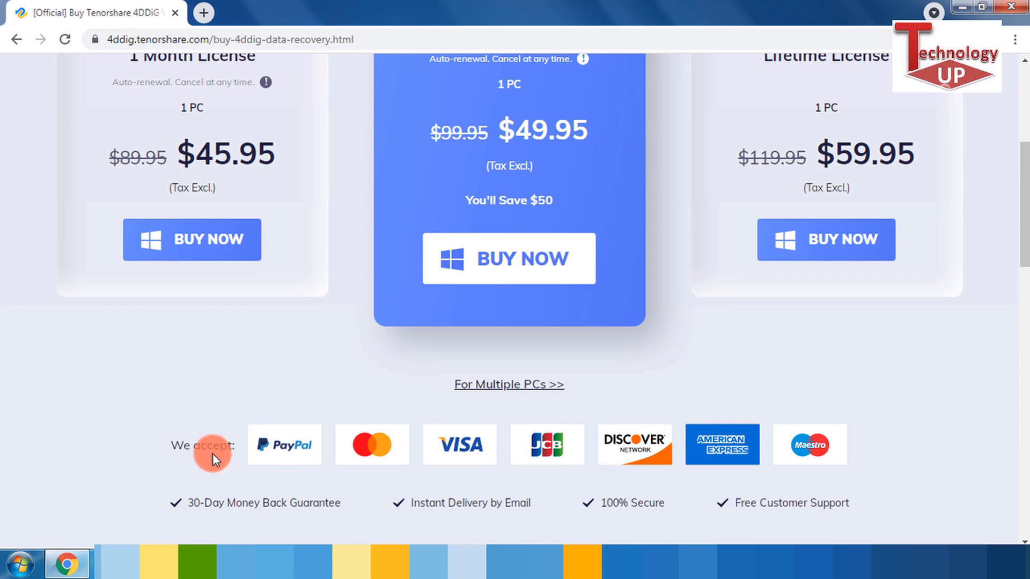
pyautogui.scroll(3, 697, 381)
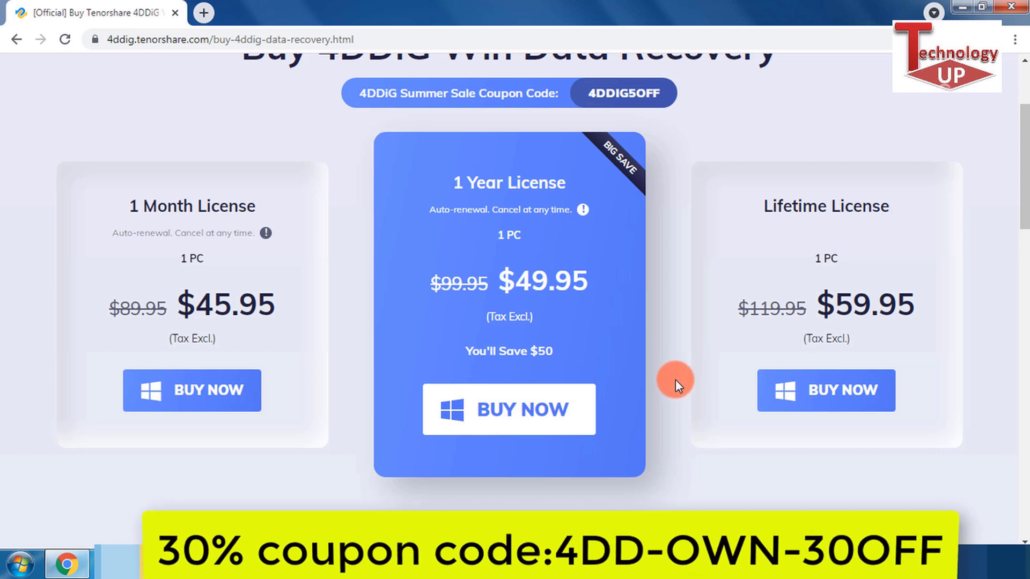
pyautogui.scroll(-2, 674, 379)
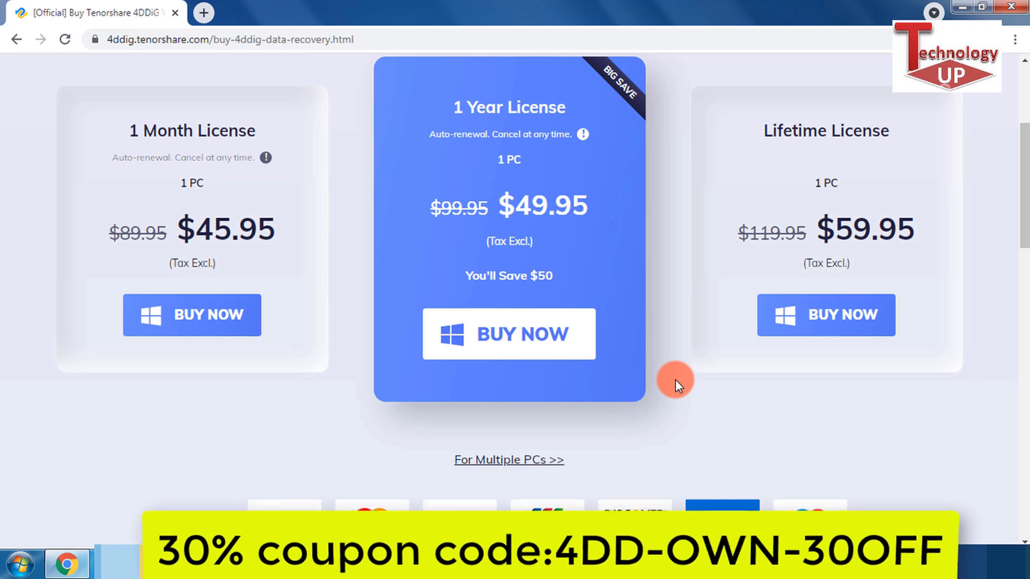
pyautogui.scroll(-3, 675, 380)
pyautogui.scroll(-8, 471, 233)
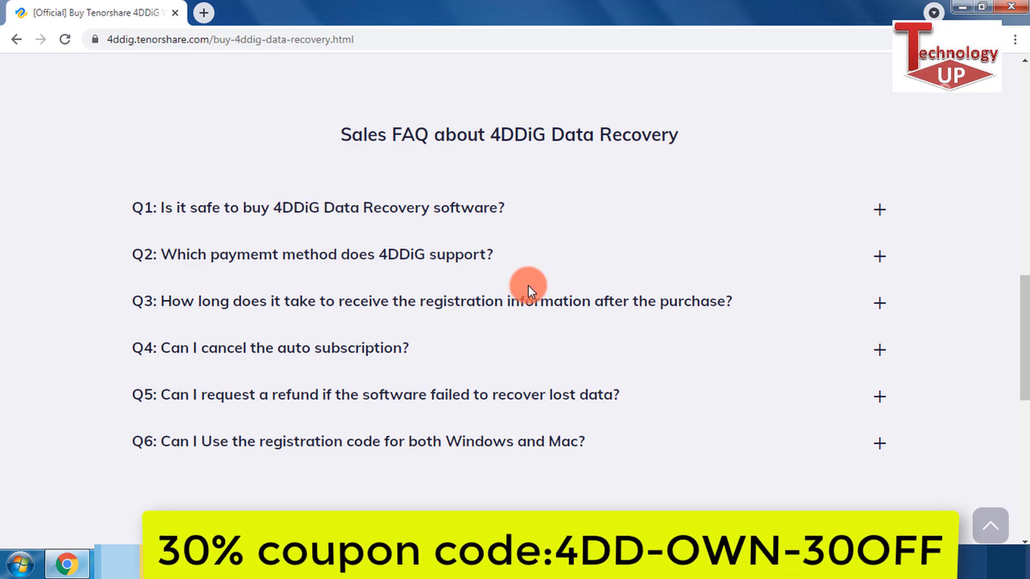
pyautogui.scroll(10, 528, 285)
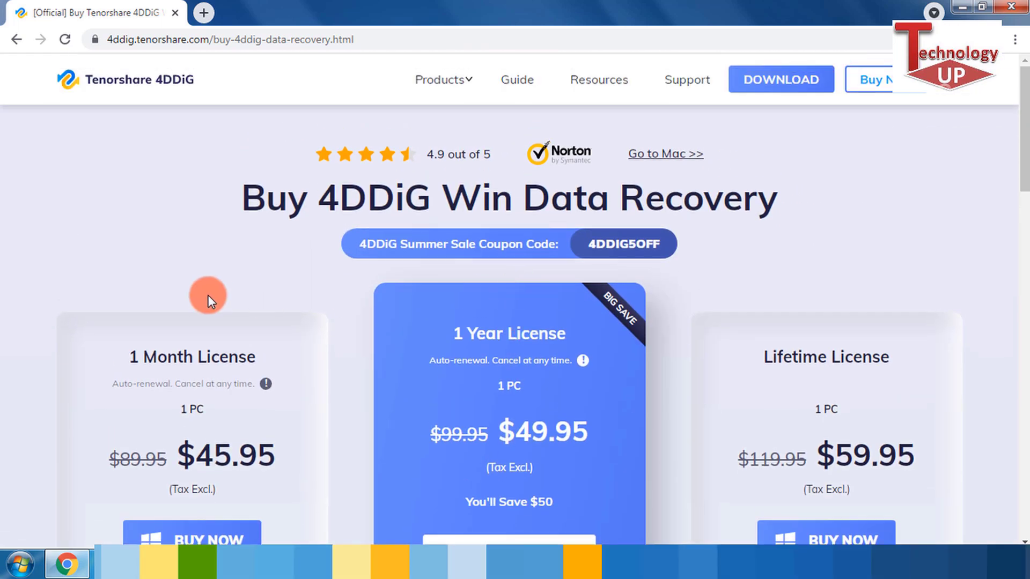